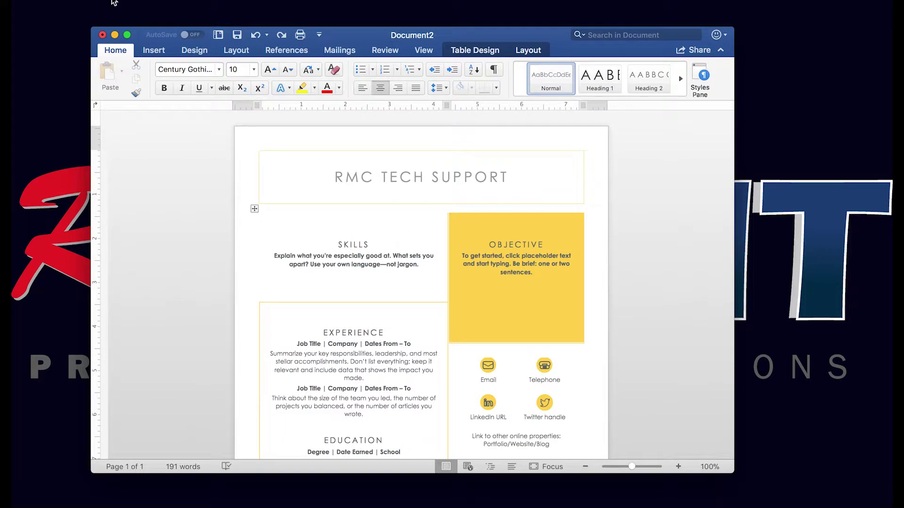
# Open Word's File menu over the RMC Tech Support résumé document.
pyautogui.click(84, 4)
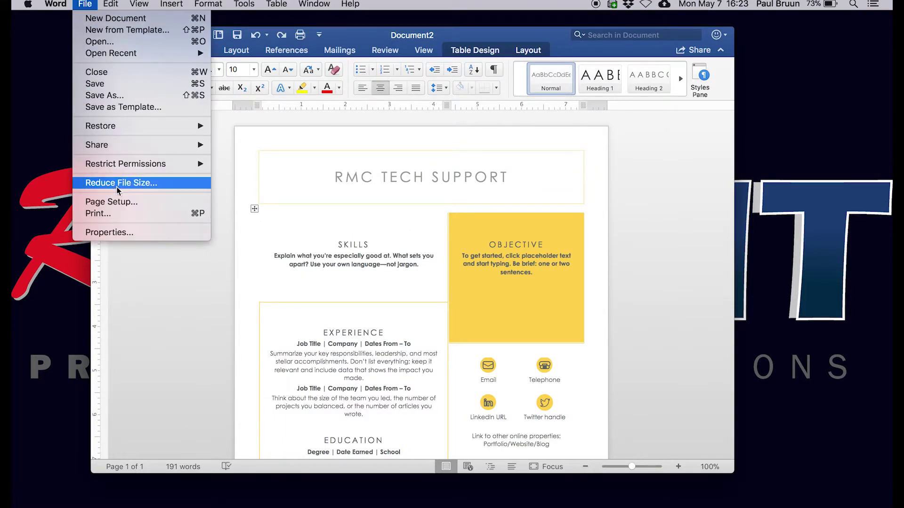
# Open the Canon C5550 Print dialog and show its Finishing options.
pyautogui.click(234, 214)
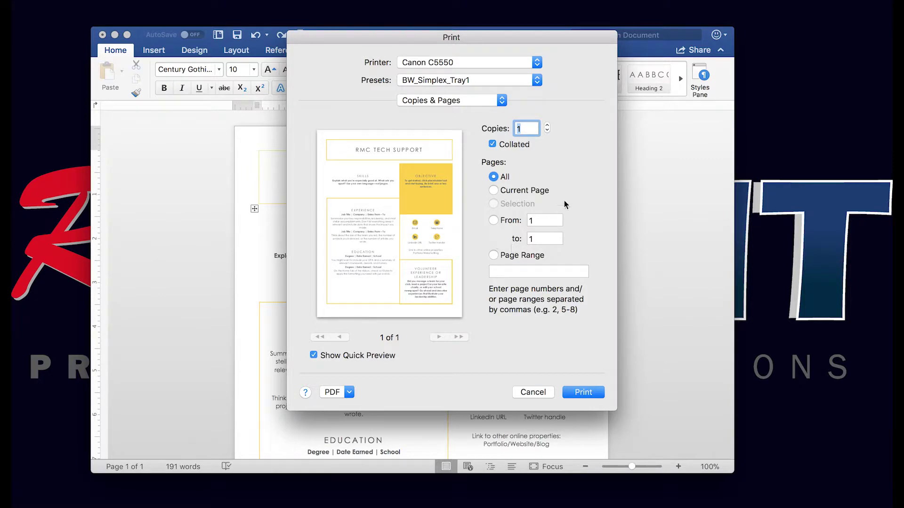
pyautogui.click(501, 101)
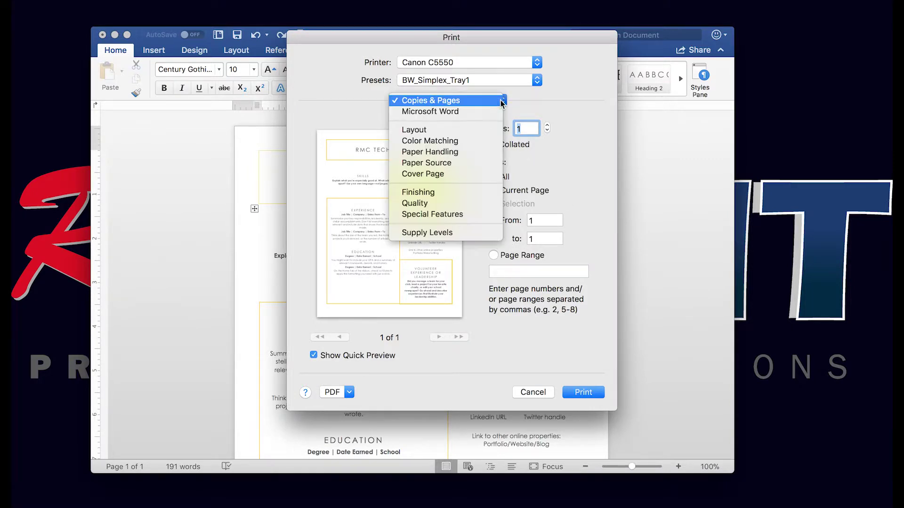
pyautogui.click(470, 191)
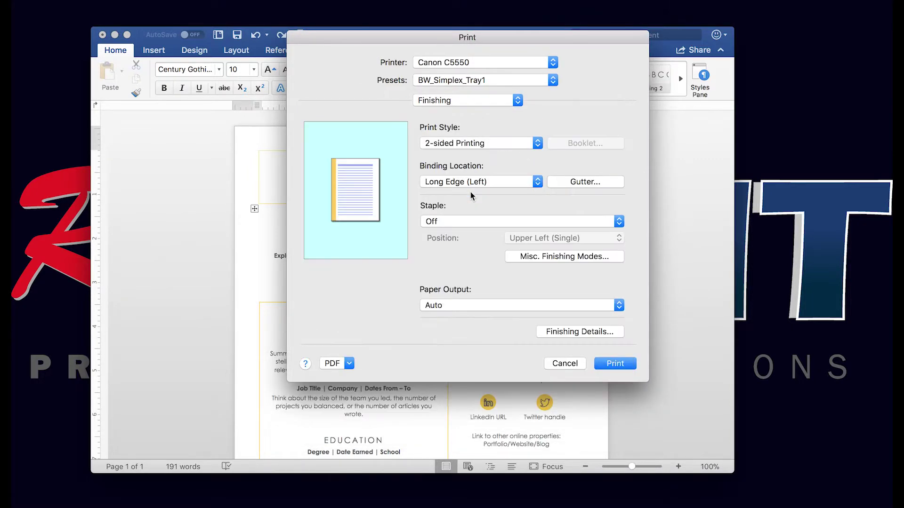
pyautogui.click(517, 102)
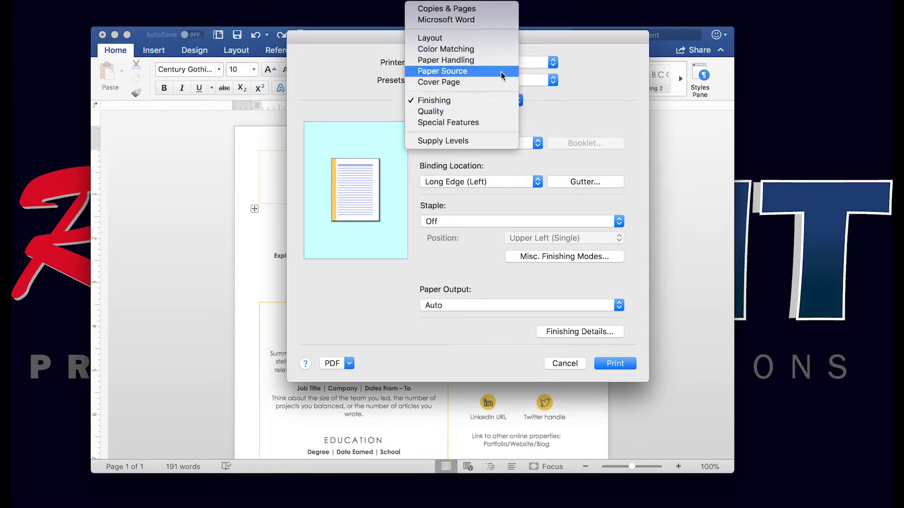
# Set Color Mode to Color and Quality to 1200 dpi.
pyautogui.click(494, 111)
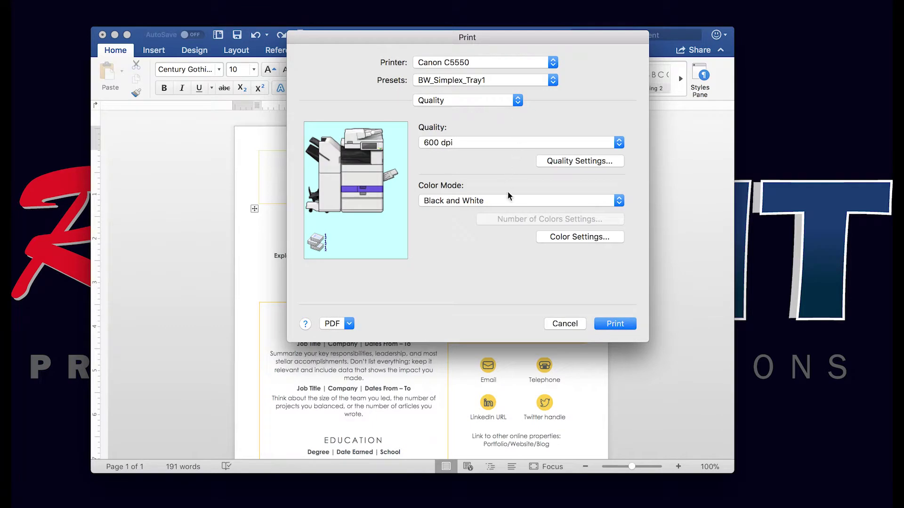
pyautogui.click(512, 200)
pyautogui.click(501, 214)
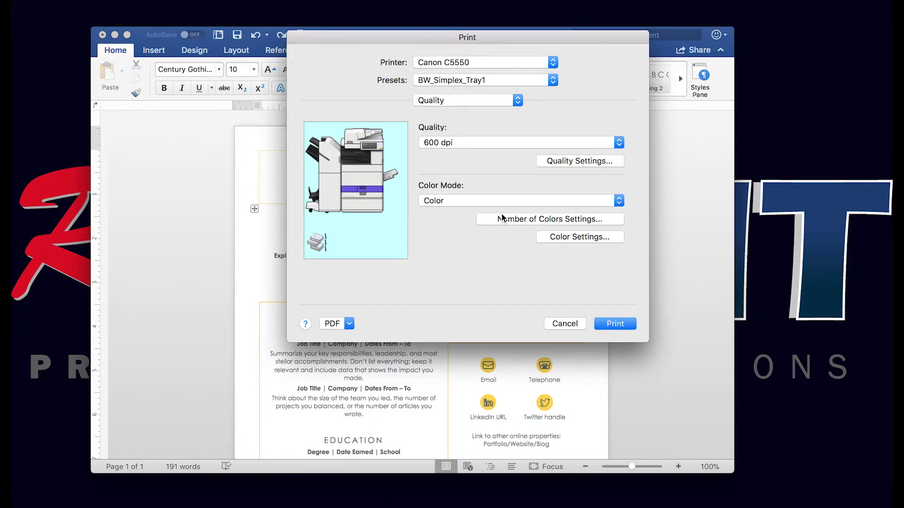
pyautogui.click(621, 144)
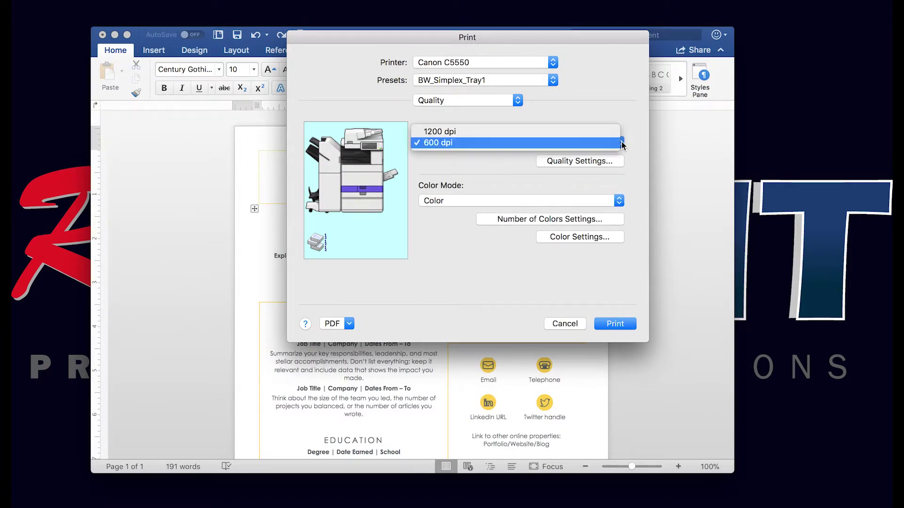
pyautogui.click(585, 133)
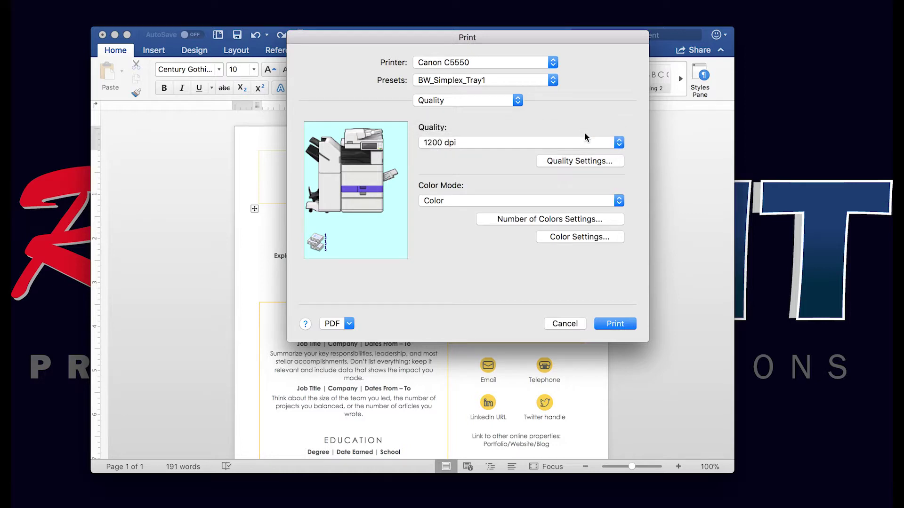
# Change the Finishing print style to 1-sided Printing.
pyautogui.click(522, 104)
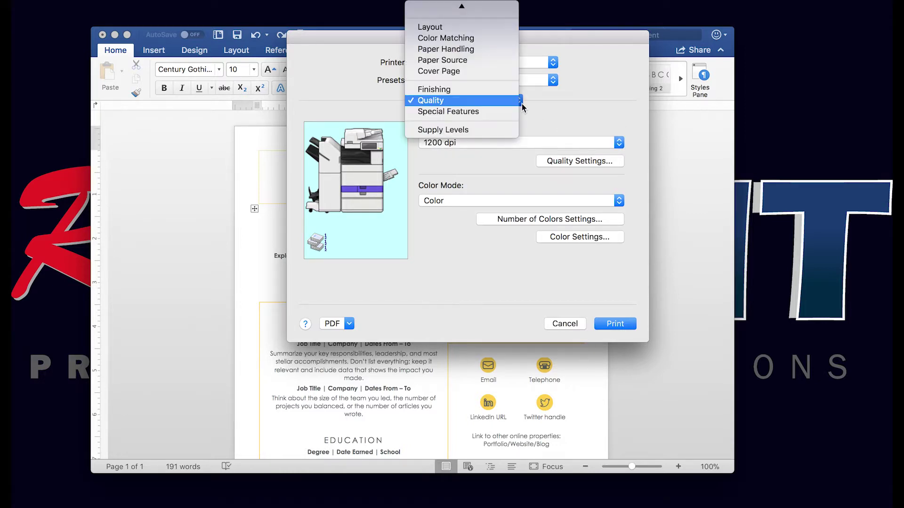
pyautogui.click(492, 92)
pyautogui.click(537, 146)
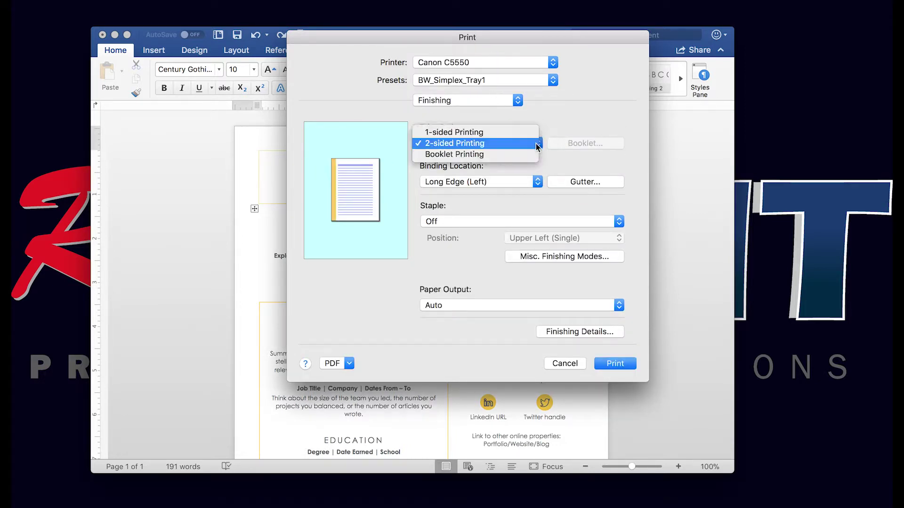
pyautogui.click(498, 134)
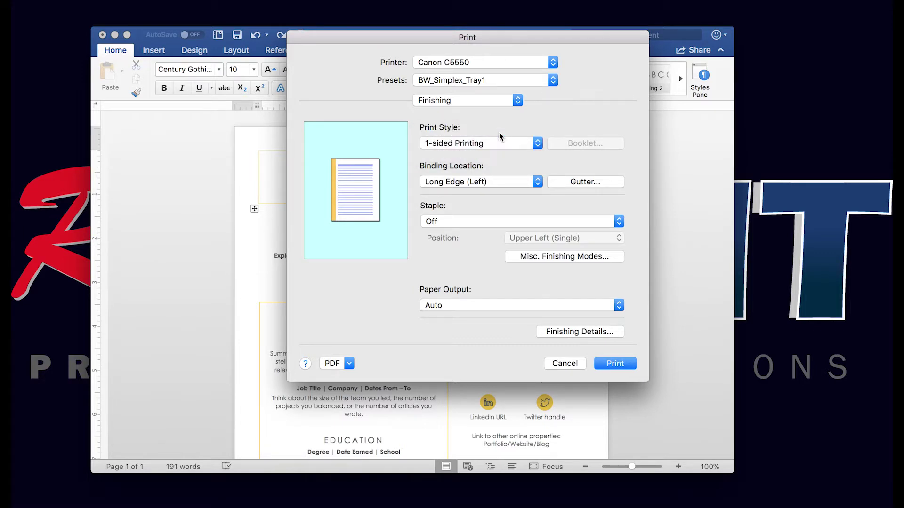
pyautogui.click(517, 101)
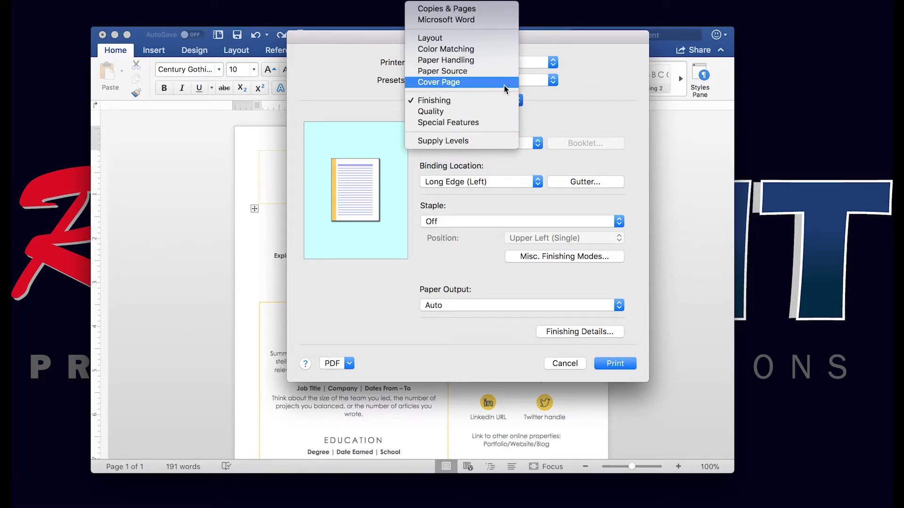
# Set the Paper Source to Drawer 2.
pyautogui.click(497, 71)
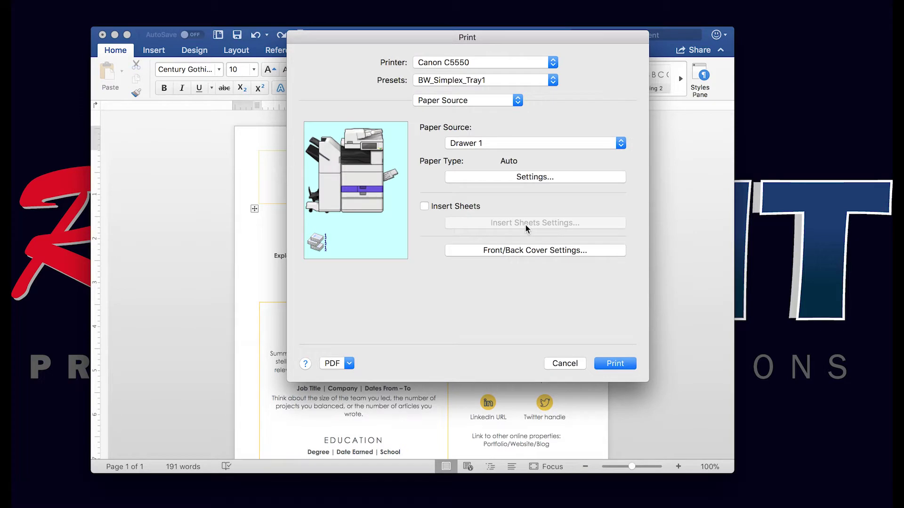
pyautogui.click(556, 143)
pyautogui.click(532, 153)
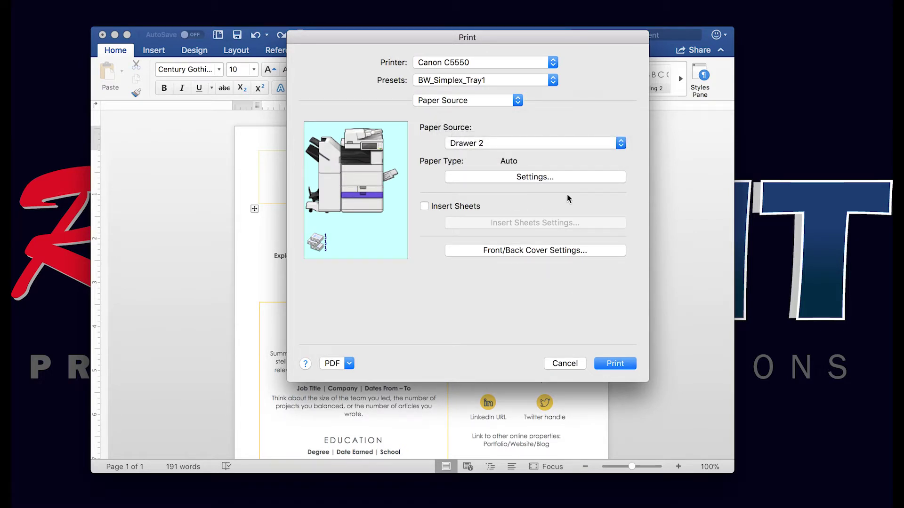
pyautogui.click(550, 84)
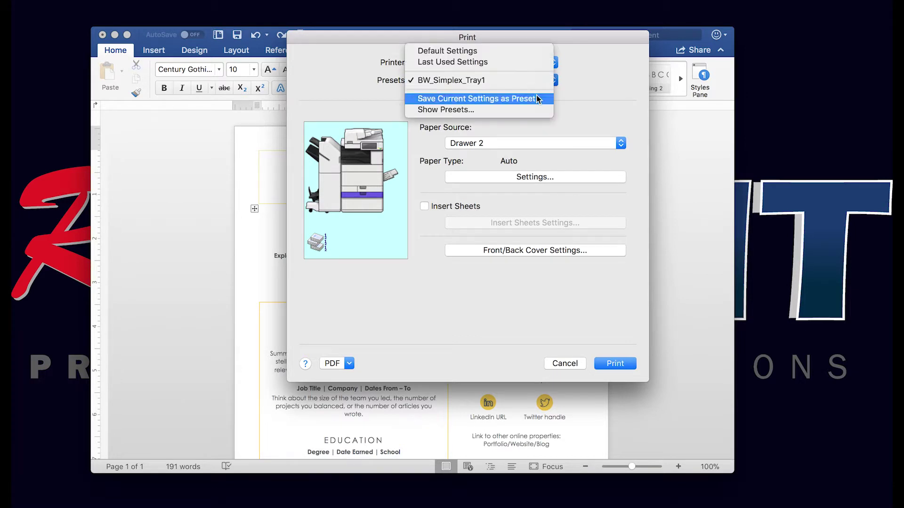
# Save the settings as preset Clr_Duplex_Tray2 for this printer only, then close the dialog.
pyautogui.click(535, 97)
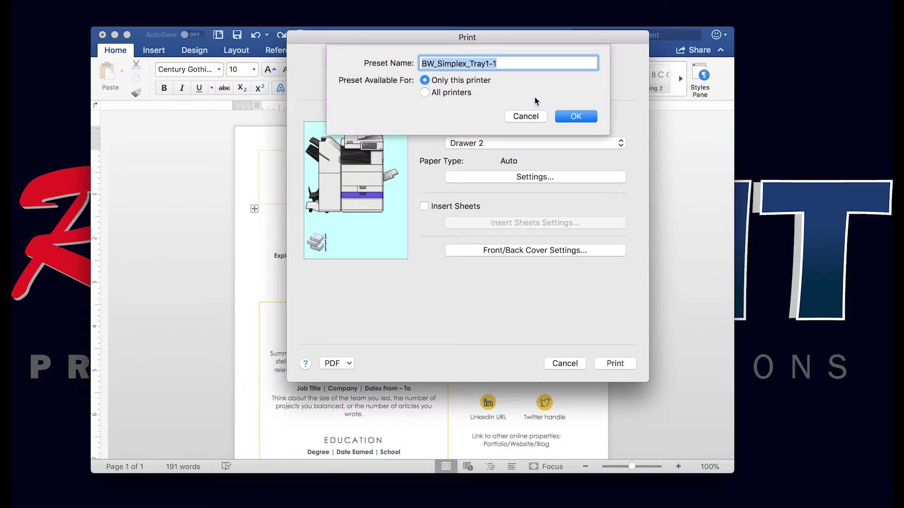
pyautogui.write('Clr_')
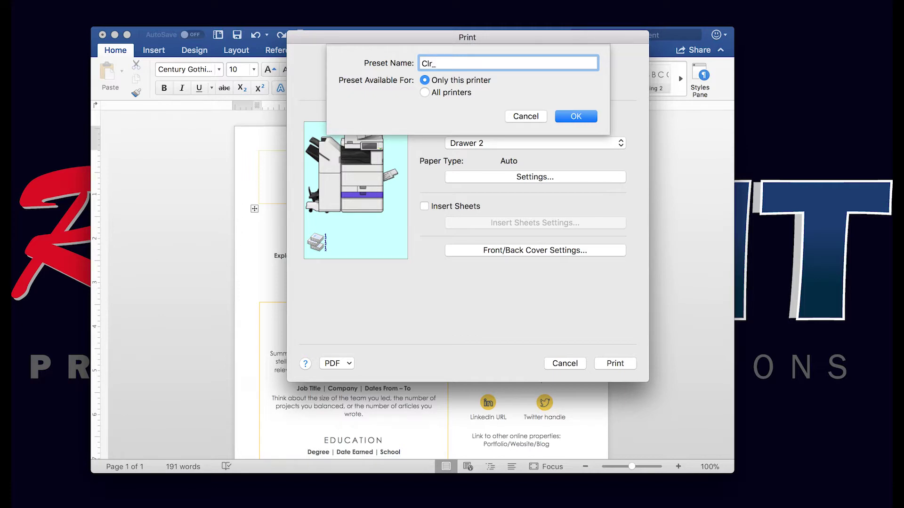
pyautogui.write('Duplex')
pyautogui.write('_Tray')
pyautogui.write('2')
pyautogui.click(572, 120)
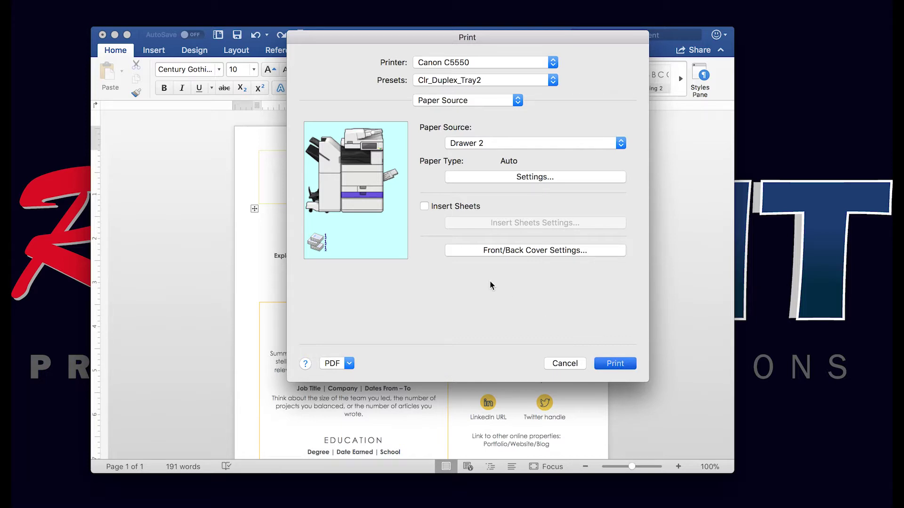
pyautogui.press('Return')
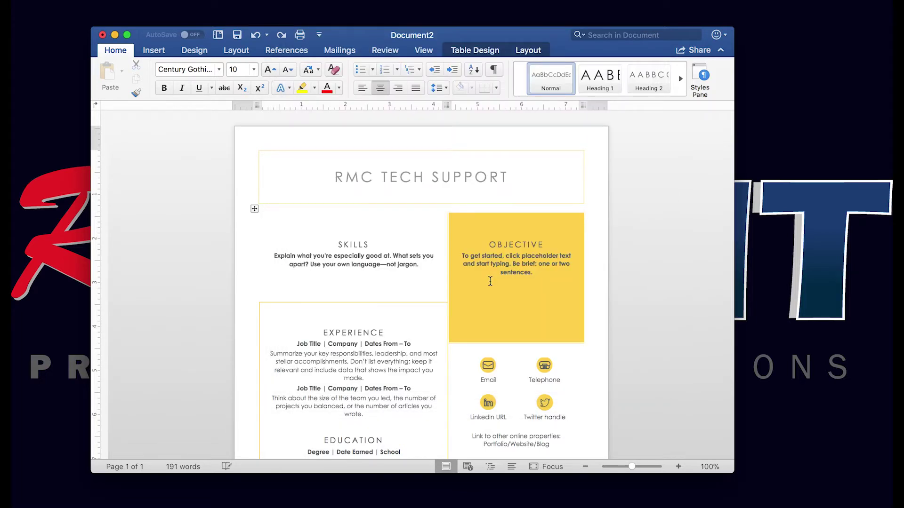
# Restore the minimized RMC_Map.pdf Adobe Reader window from the Dock.
pyautogui.click(550, 502)
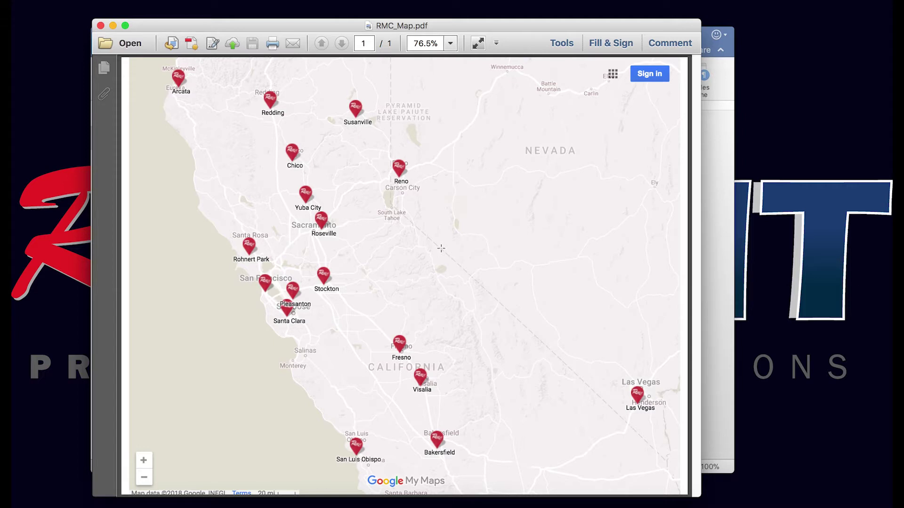
pyautogui.moveTo(452, 1)
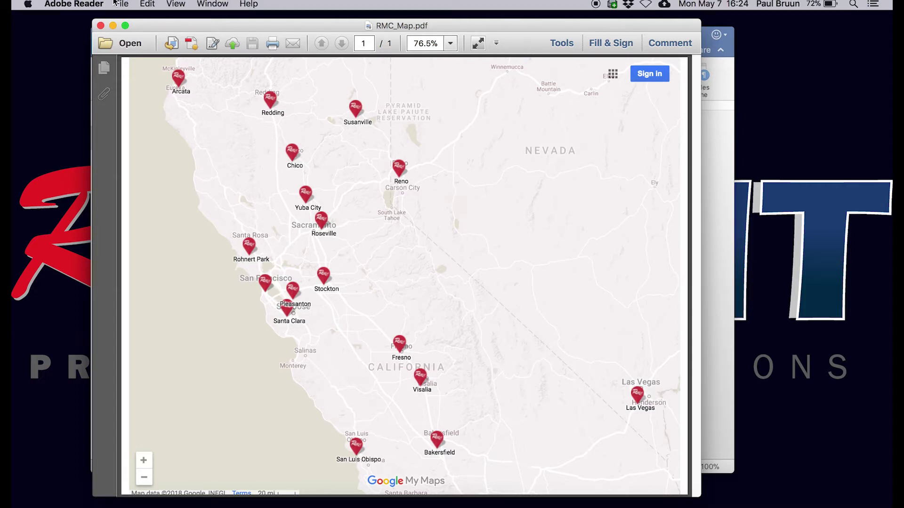
pyautogui.click(122, 4)
# Open the Canon C5550 printer settings from Reader's Print dialog and show its saved presets.
pyautogui.click(134, 231)
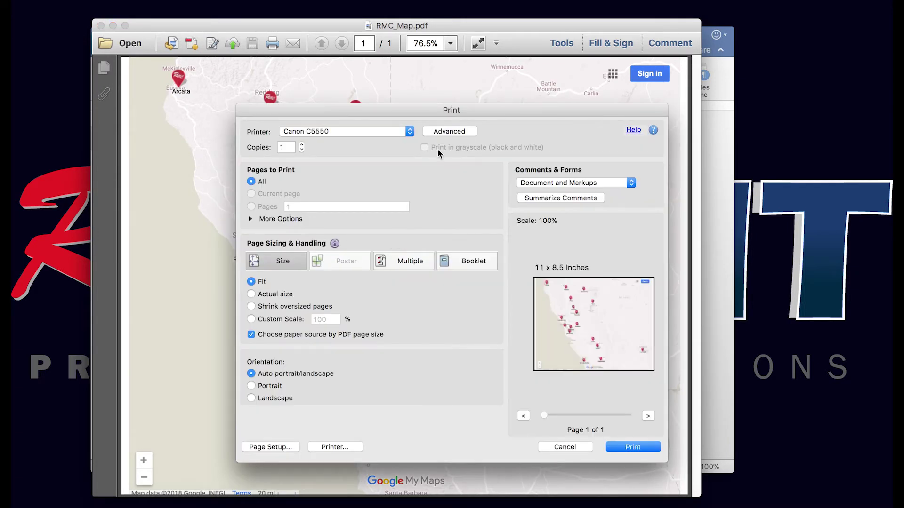
pyautogui.click(334, 446)
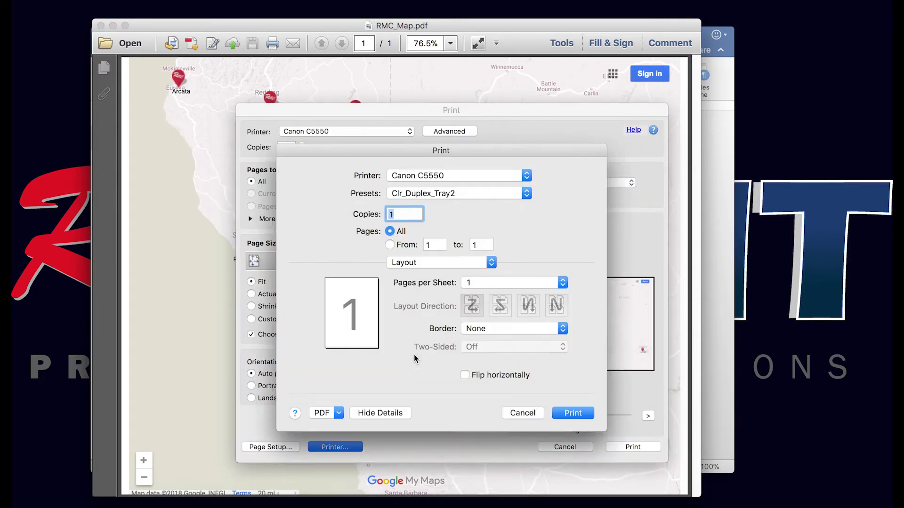
pyautogui.click(527, 194)
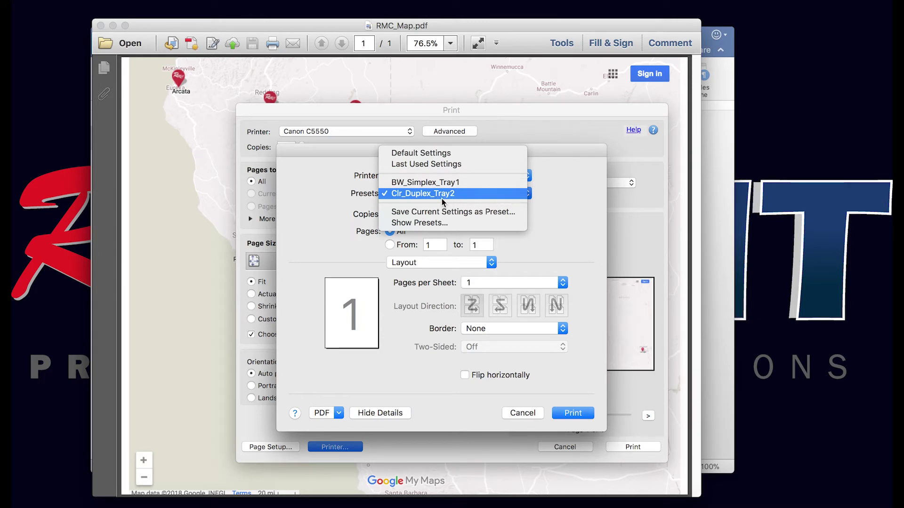
# Apply preset BW_Simplex_Tray1, confirm Drawer 1 and 600 dpi black-and-white, and accept it.
pyautogui.click(463, 184)
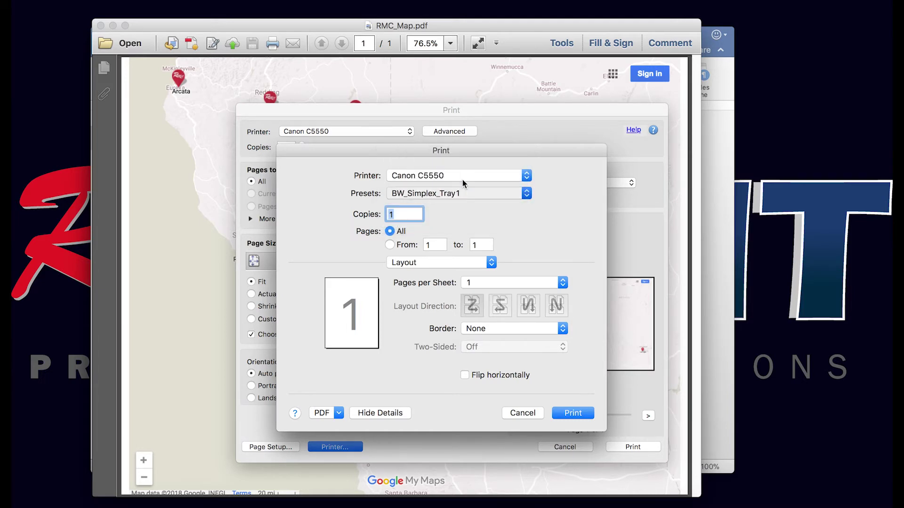
pyautogui.click(495, 265)
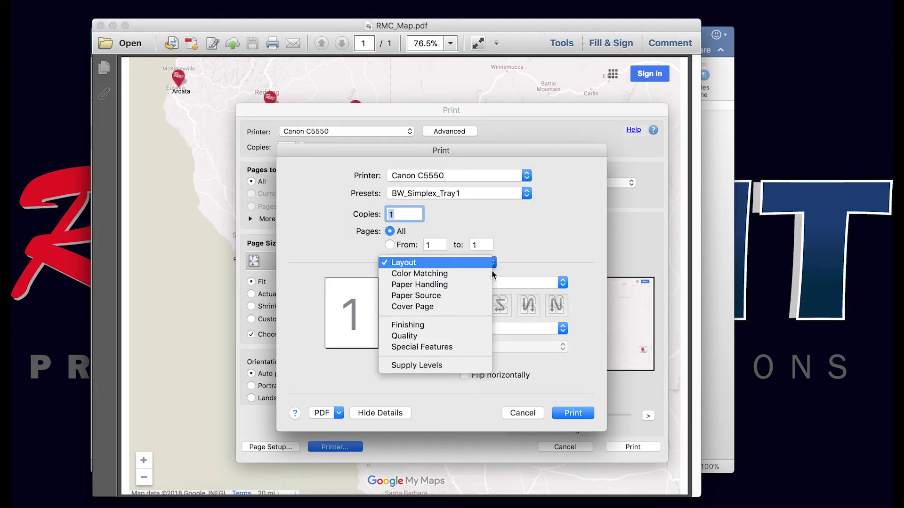
pyautogui.click(483, 296)
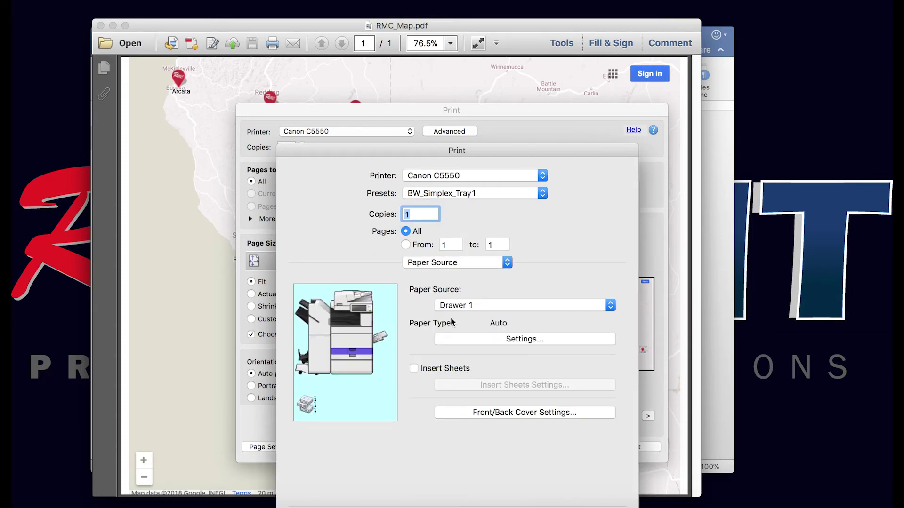
pyautogui.click(509, 265)
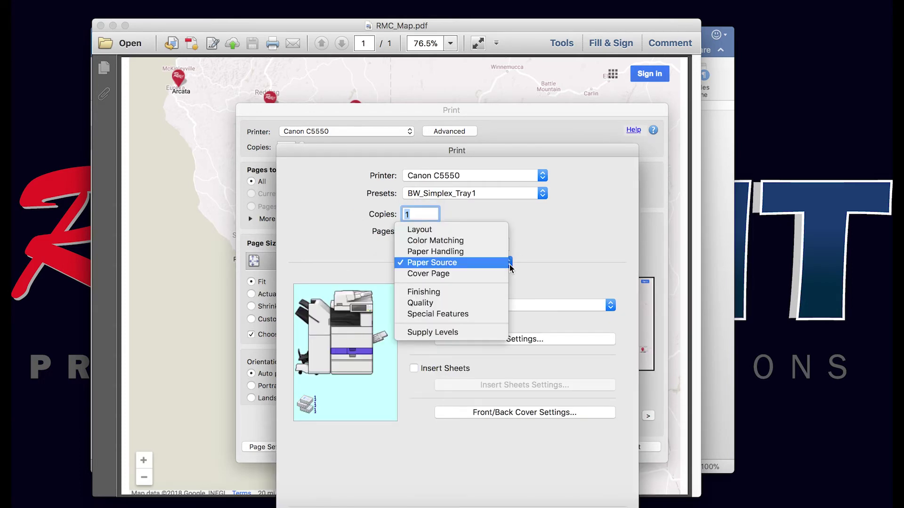
pyautogui.click(485, 306)
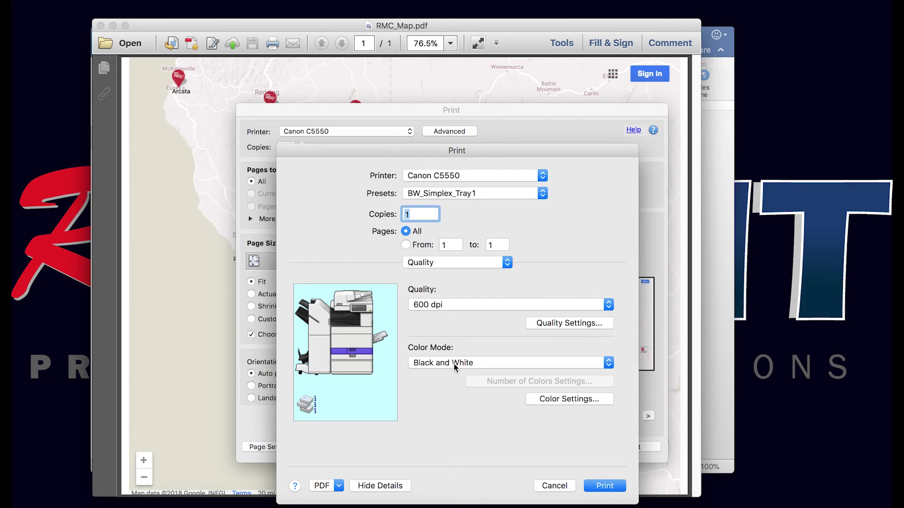
pyautogui.click(604, 487)
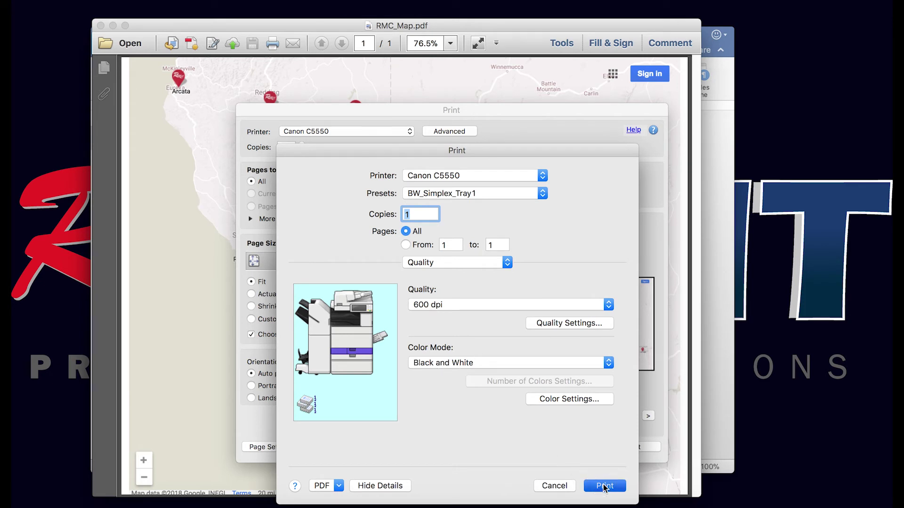
pyautogui.click(628, 447)
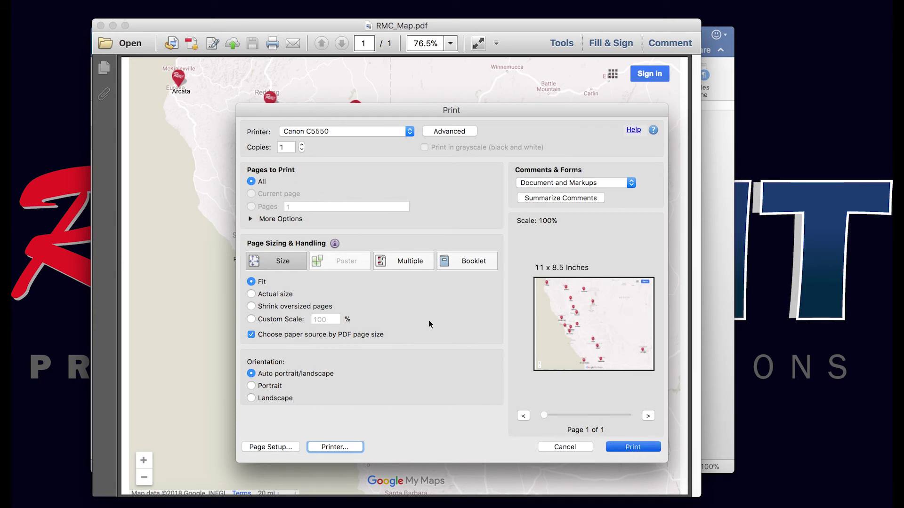